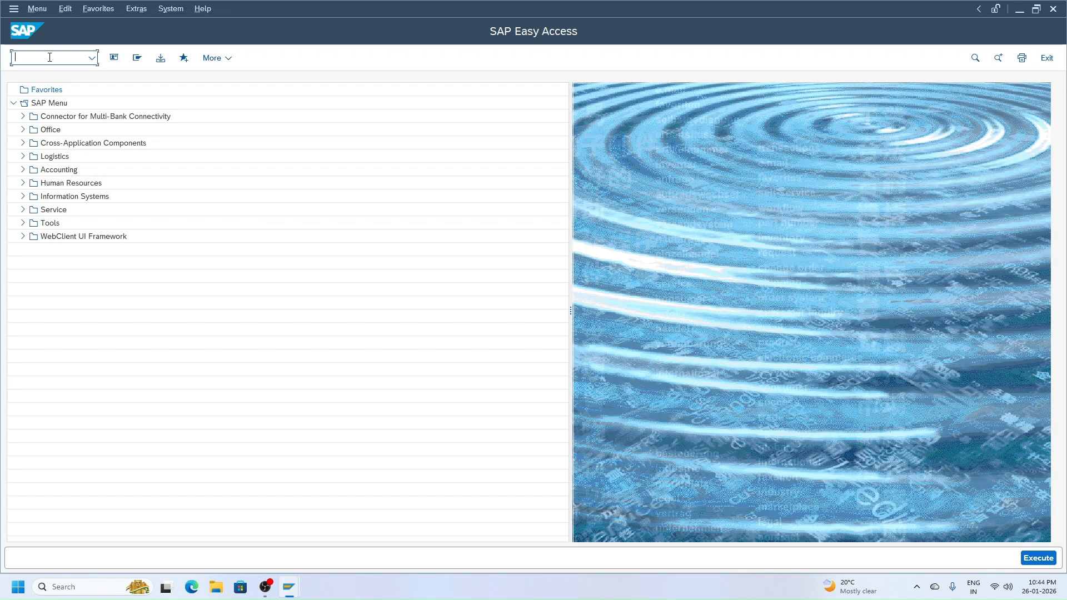
# Open the SAP Reference IMG through the SPRO transaction.
pyautogui.write('SPRO')
pyautogui.press('Return')
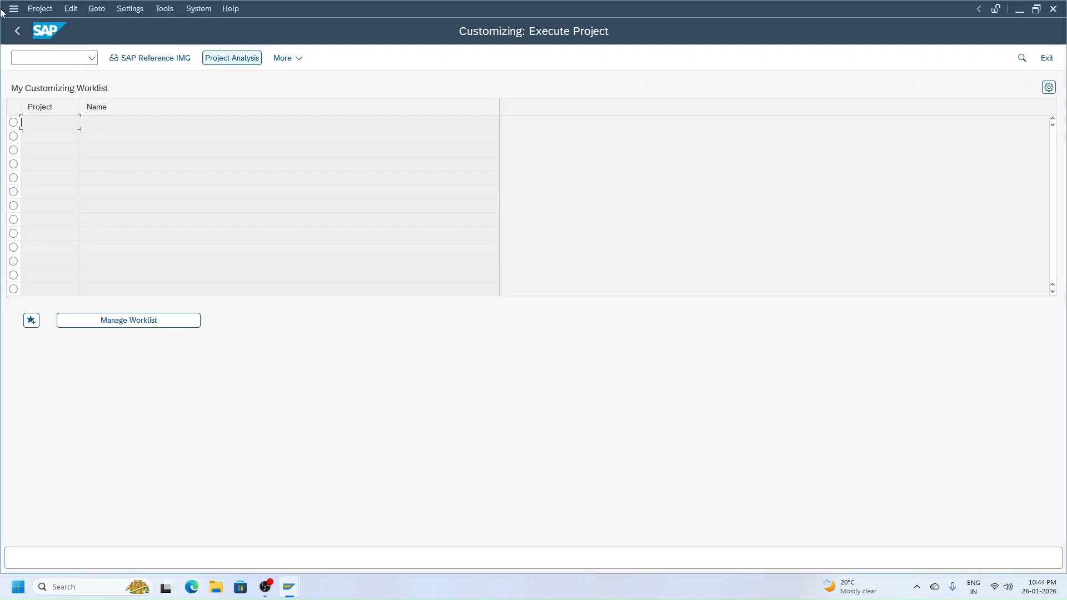
pyautogui.click(171, 64)
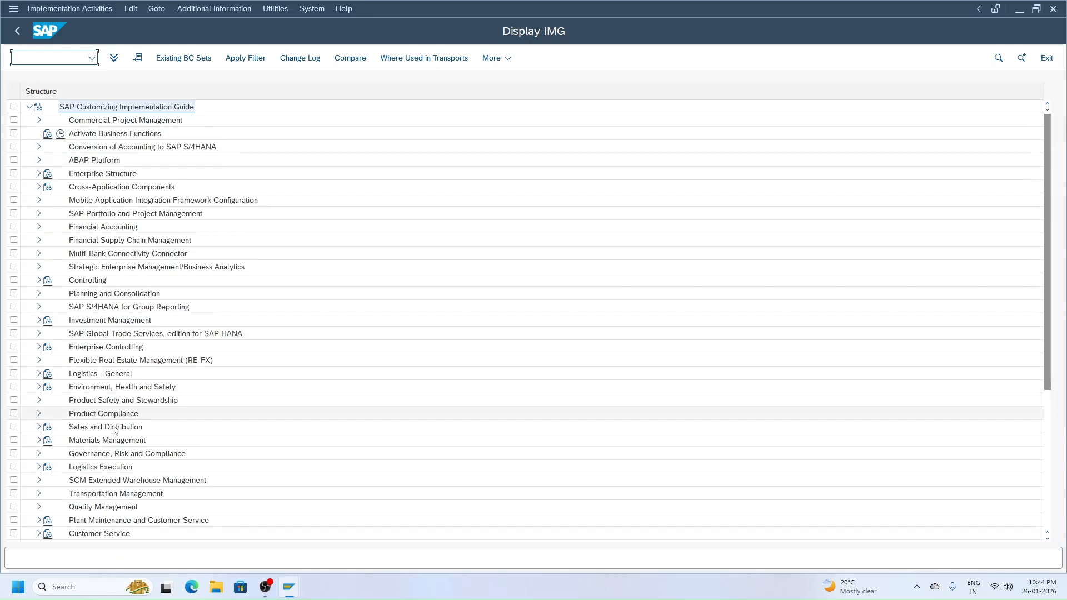
# Open Define Number Ranges for Each Material Type under Logistics - General, Material Master, Basic Settings, Material Types.
pyautogui.click(39, 373)
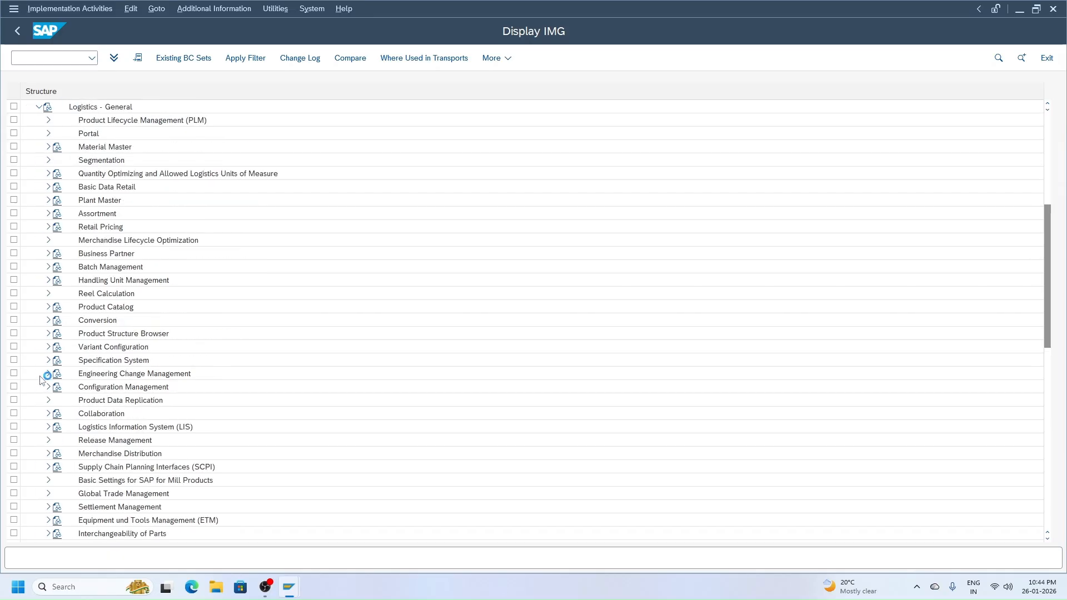
pyautogui.click(98, 109)
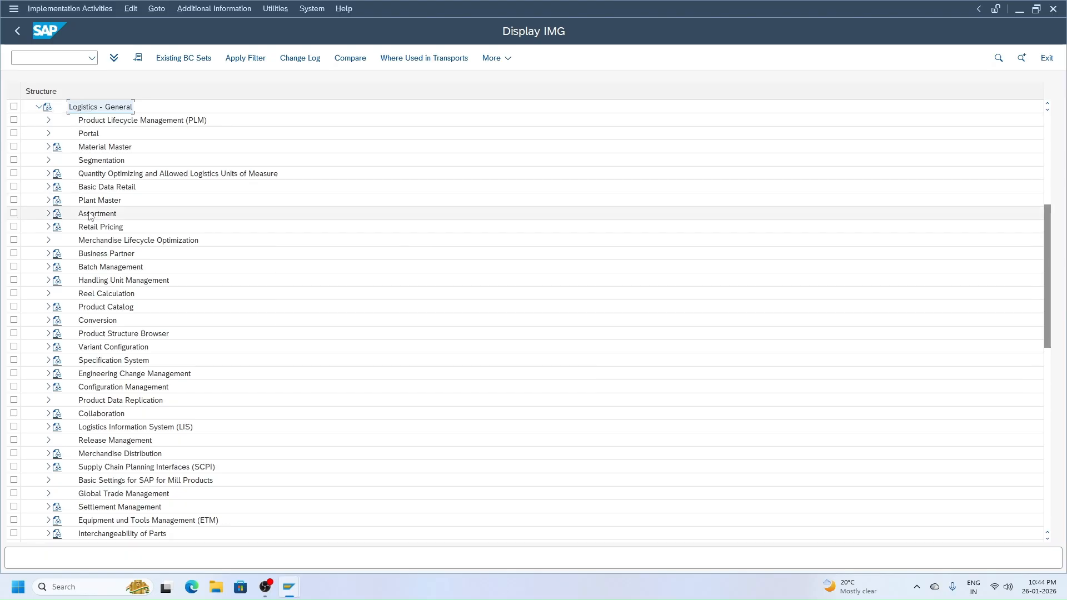
pyautogui.click(48, 147)
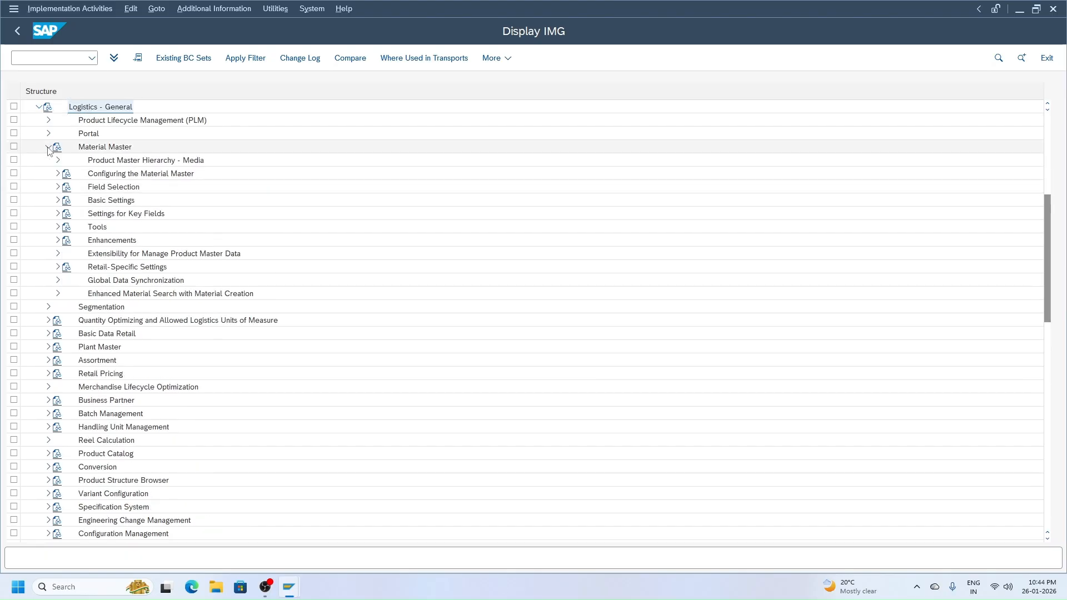
pyautogui.click(94, 150)
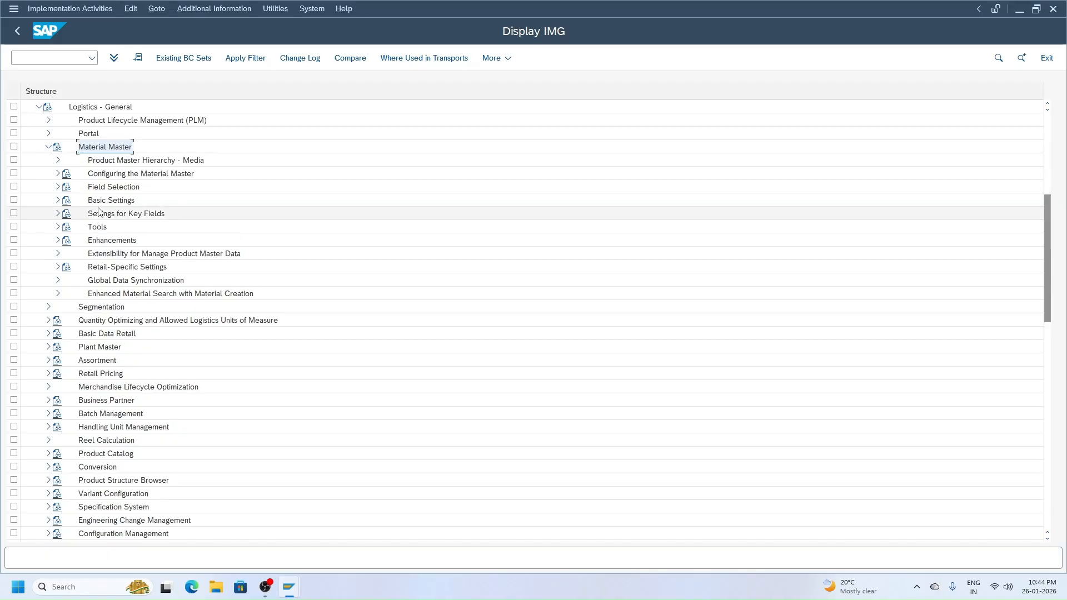
pyautogui.click(58, 201)
pyautogui.click(97, 204)
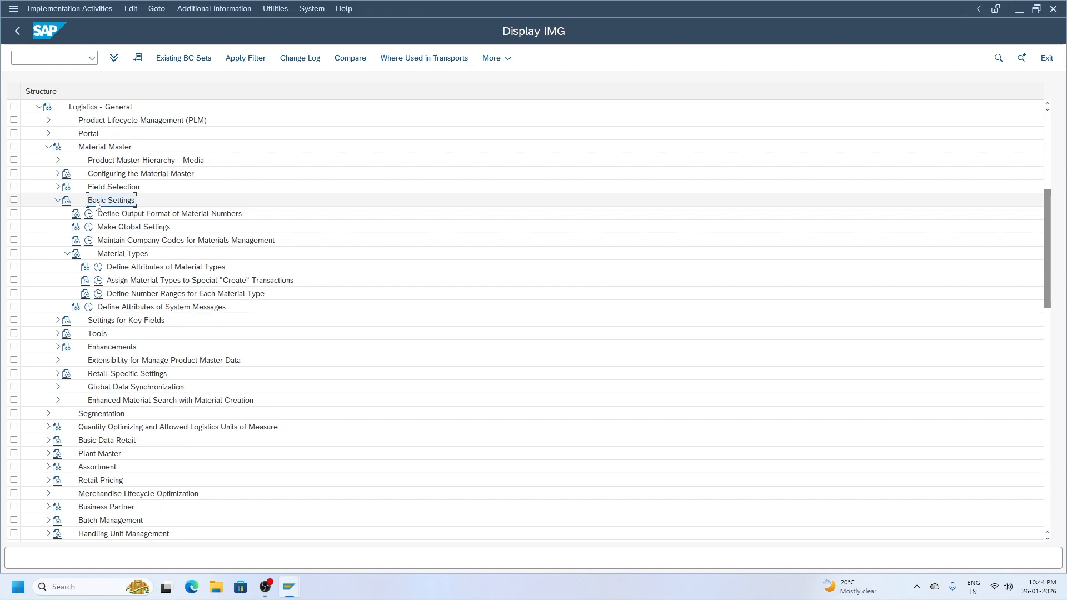
pyautogui.click(111, 256)
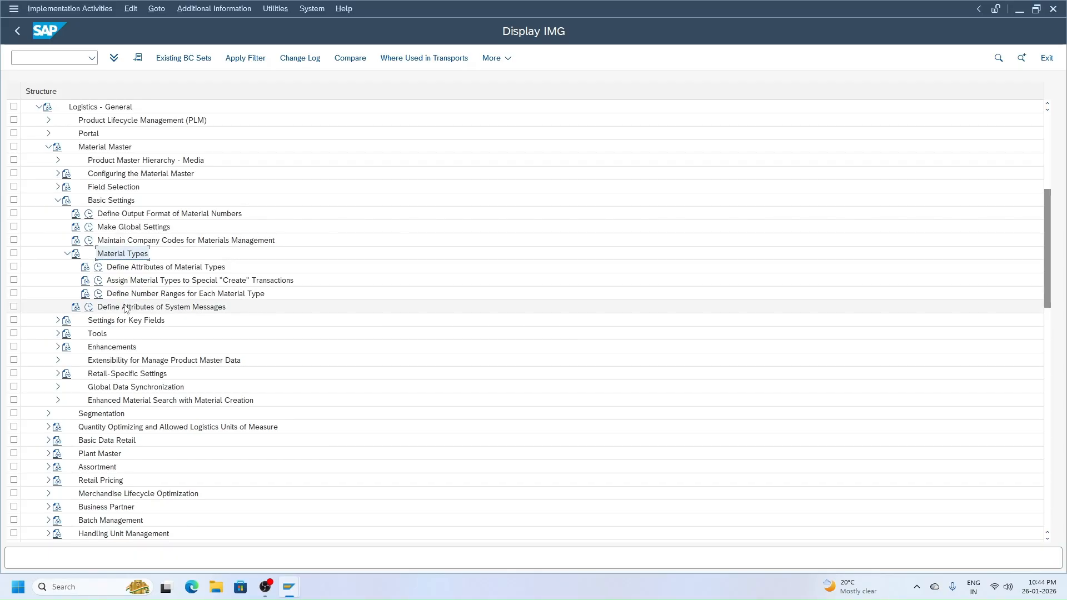
pyautogui.click(98, 296)
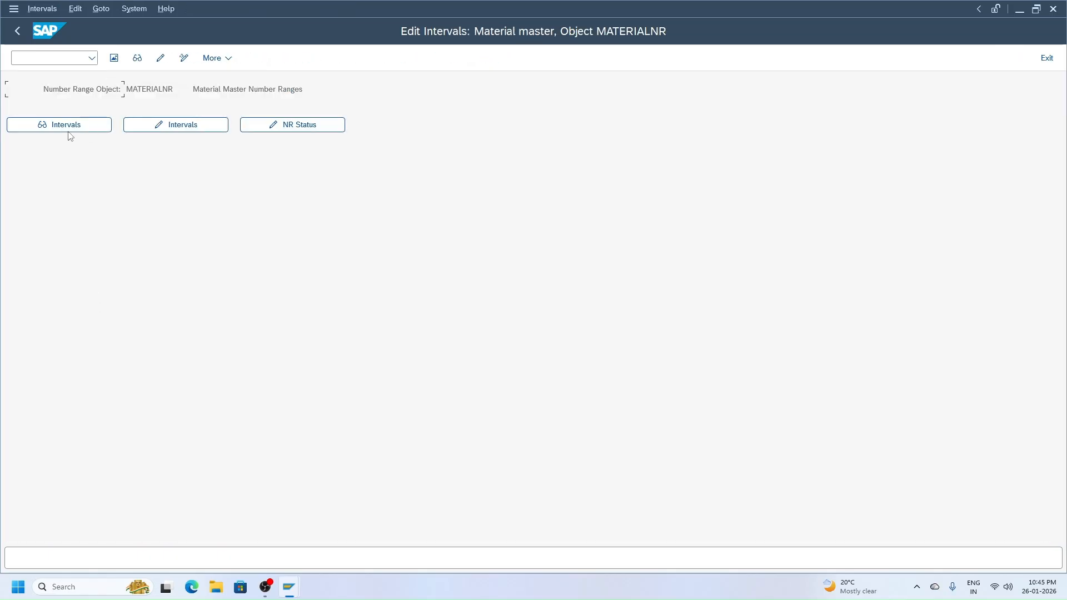
# Create a new material master number range group named "V-Mart Number Range Group".
pyautogui.click(160, 58)
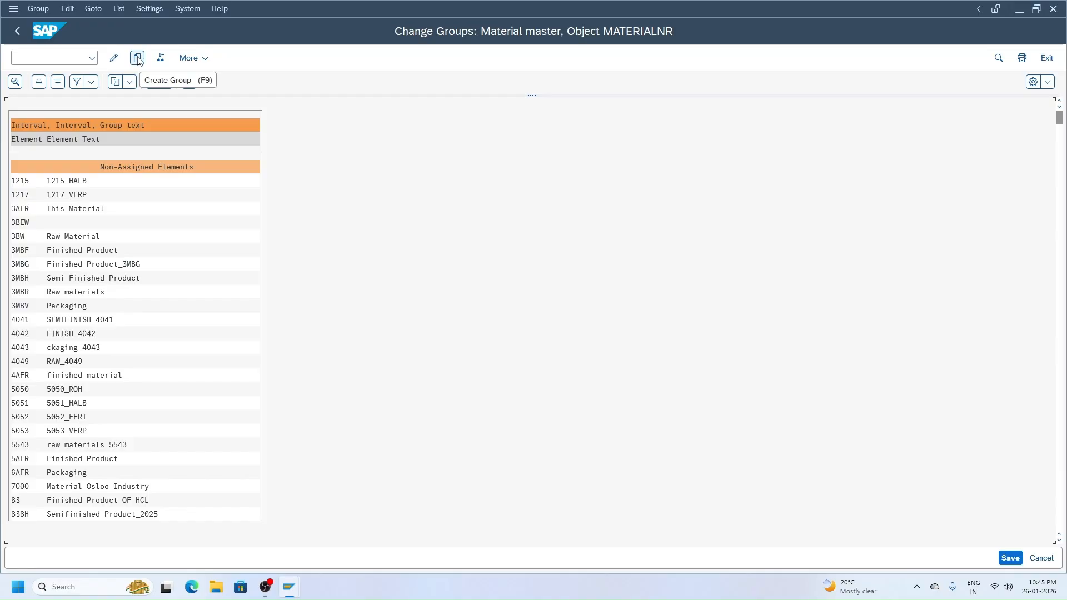
pyautogui.click(139, 58)
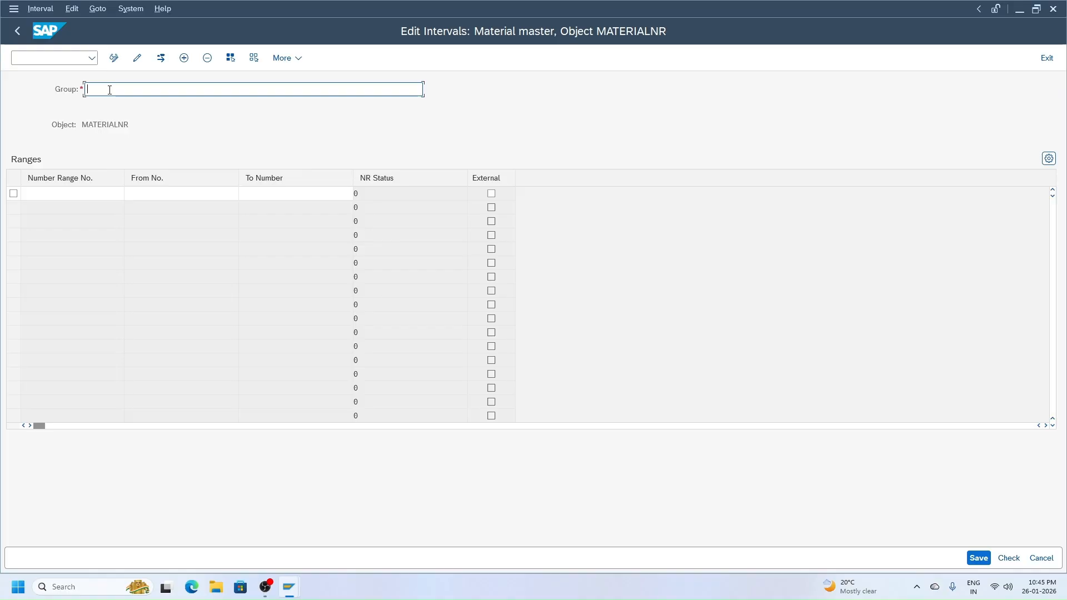
pyautogui.write('V')
pyautogui.write('-MART ')
pyautogui.write('nT')
pyautogui.press('BackSpace')
pyautogui.write('T')
pyautogui.press('BackSpace')
pyautogui.press('BackSpace')
pyautogui.press('BackSpace')
pyautogui.press('BackSpace')
pyautogui.press('BackSpace')
pyautogui.press('BackSpace')
pyautogui.press('BackSpace')
pyautogui.press('BackSpace')
pyautogui.press('BackSpace')
pyautogui.write('v')
pyautogui.write('V')
pyautogui.write('-')
pyautogui.write('ma')
pyautogui.write('r nu')
pyautogui.write('mber')
pyautogui.write('rang')
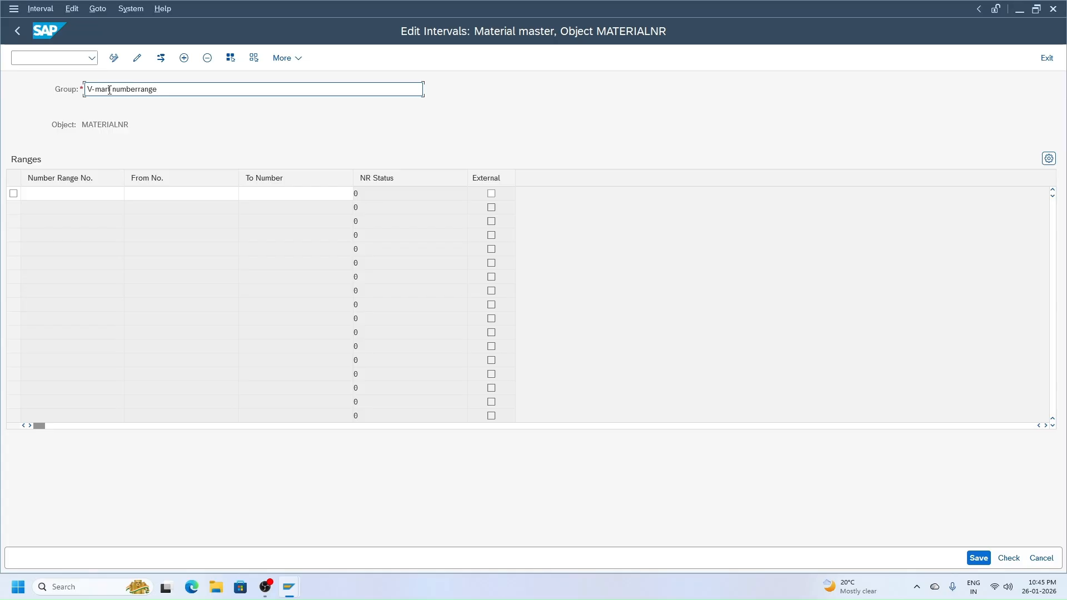
pyautogui.write('e')
pyautogui.click(109, 90)
pyautogui.write('t')
pyautogui.click(138, 92)
pyautogui.press('Delete')
pyautogui.press('BackSpace')
pyautogui.write('r r')
pyautogui.click(52, 193)
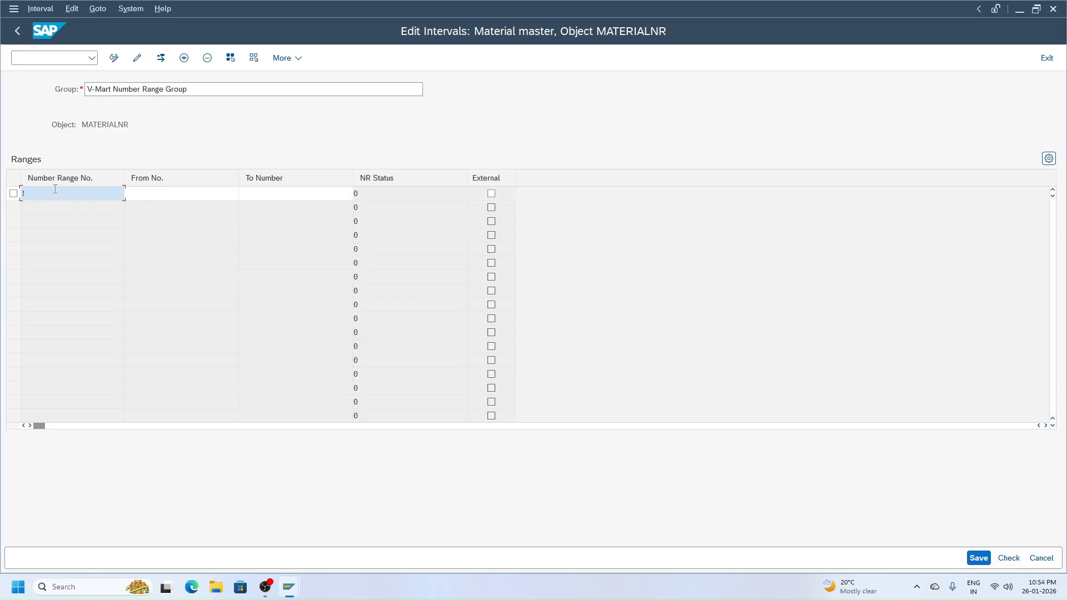
pyautogui.write('11')
pyautogui.press('Tab')
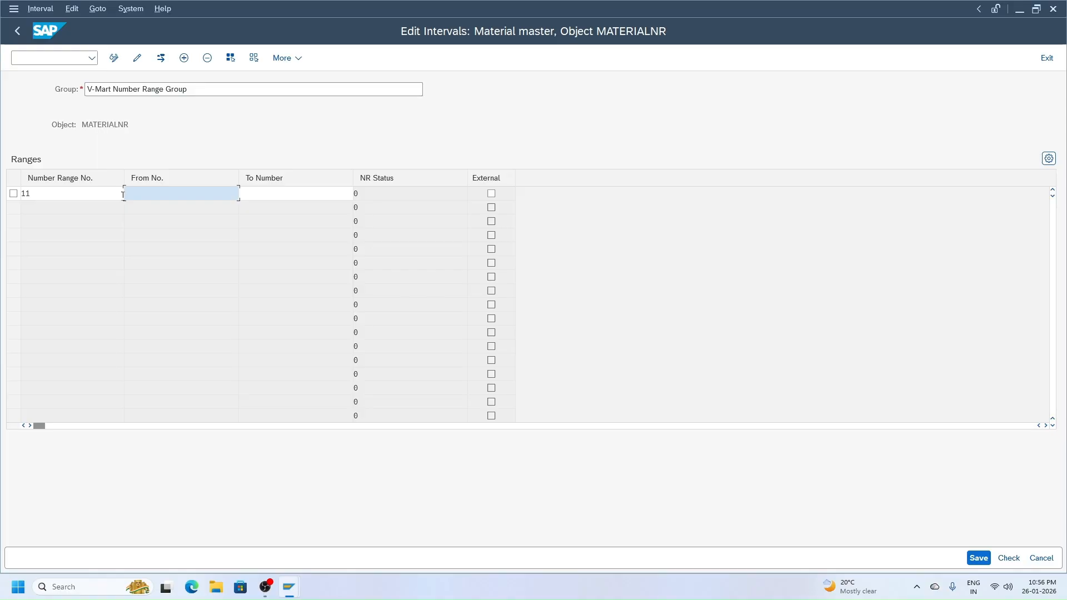
pyautogui.write('987')
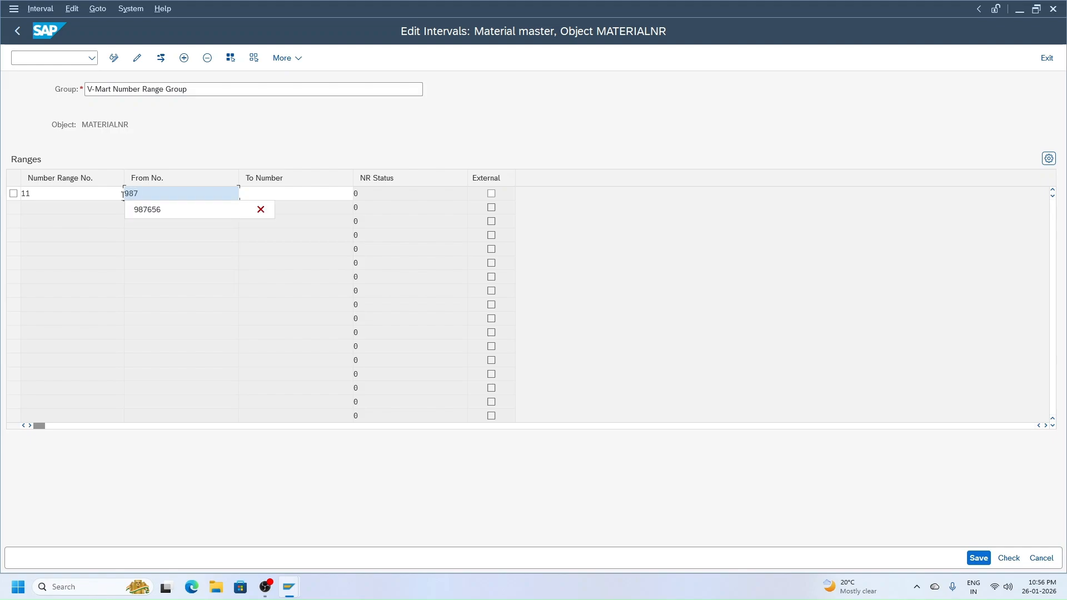
pyautogui.write('00000')
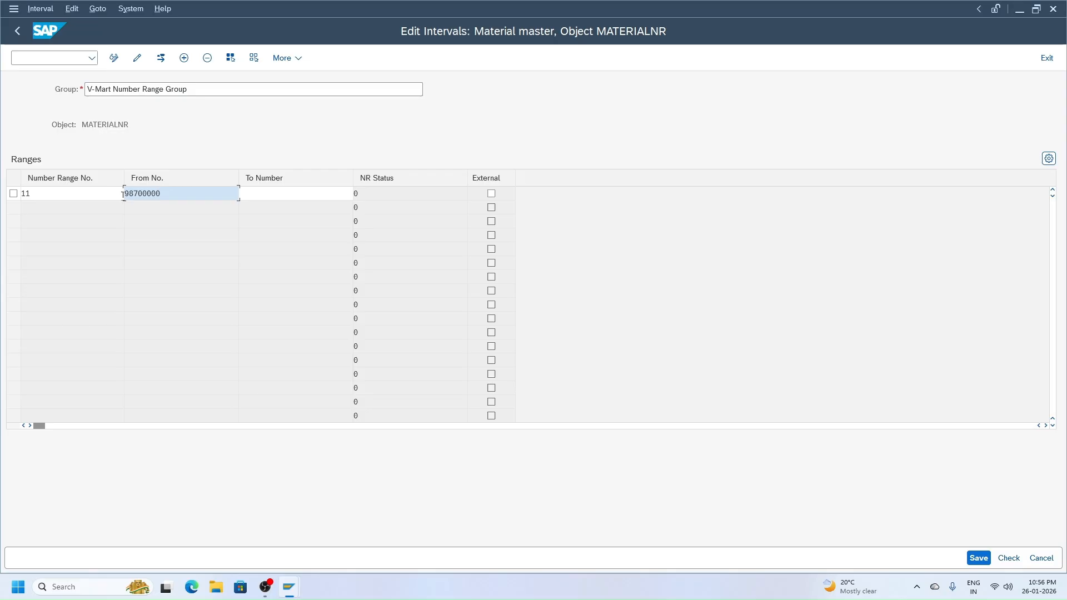
pyautogui.write('0000000011')
pyautogui.press('Tab')
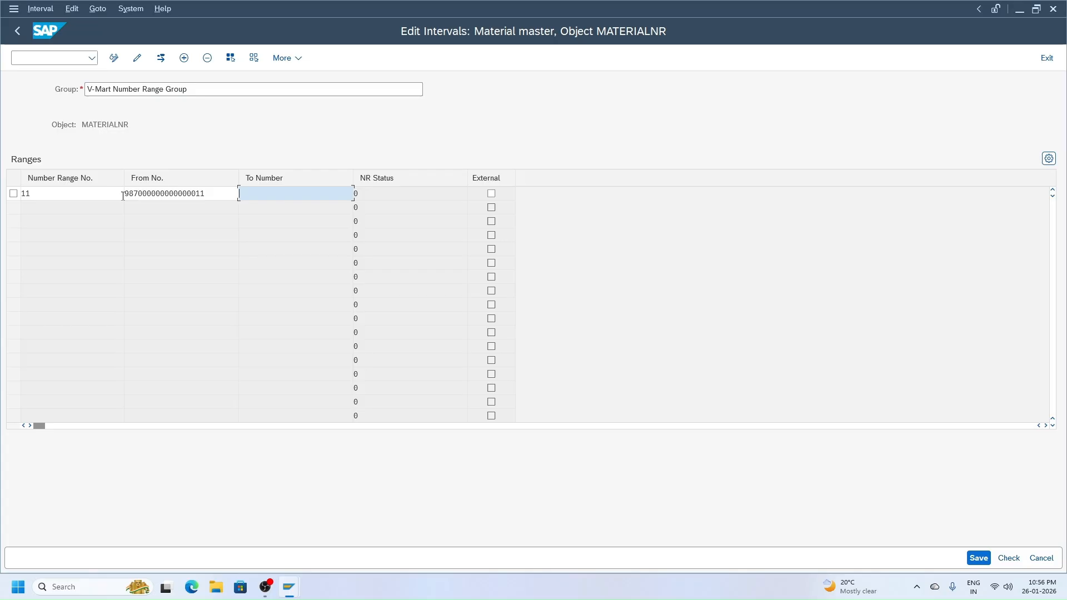
pyautogui.write('99')
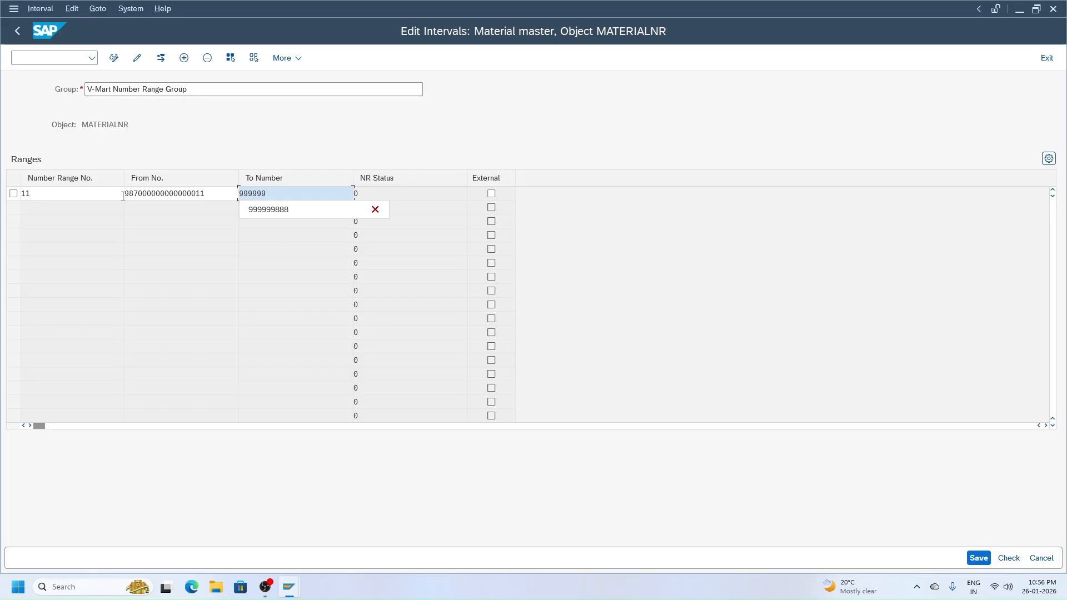
pyautogui.write('9')
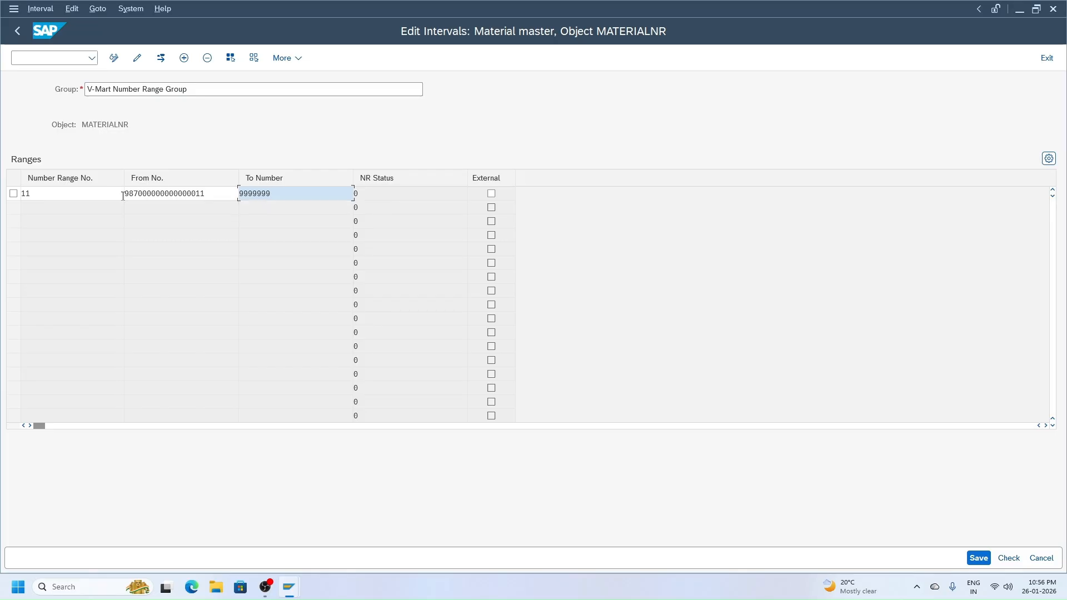
pyautogui.write('99999999999999')
pyautogui.click(979, 558)
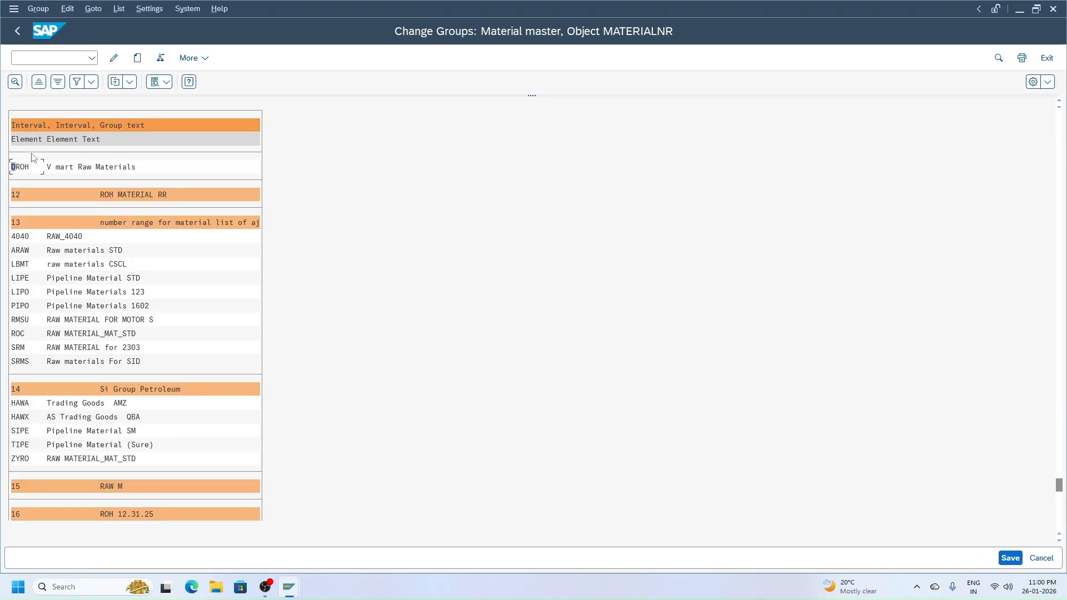
# Search the element list for DROH and jump to the V mart Raw Materials entry.
pyautogui.doubleClick(23, 167)
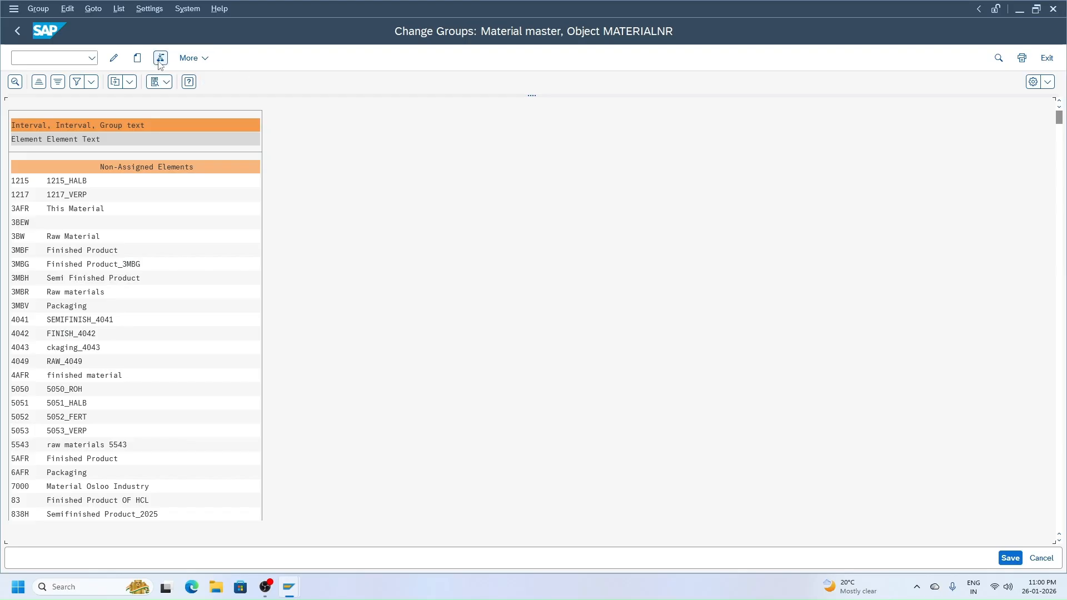
pyautogui.click(162, 59)
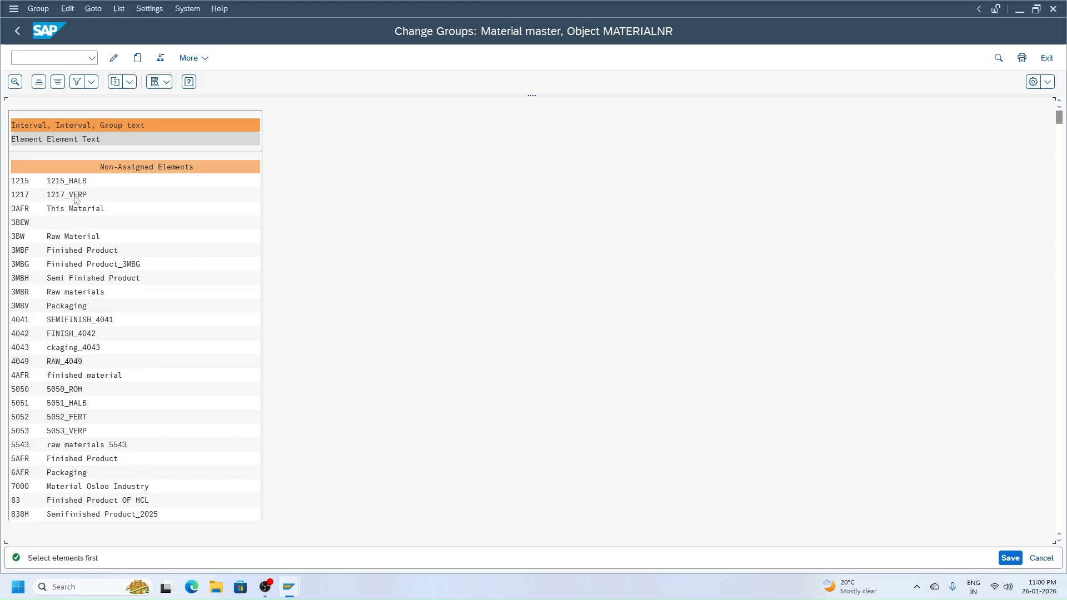
pyautogui.hotkey('ctrl', 'f')
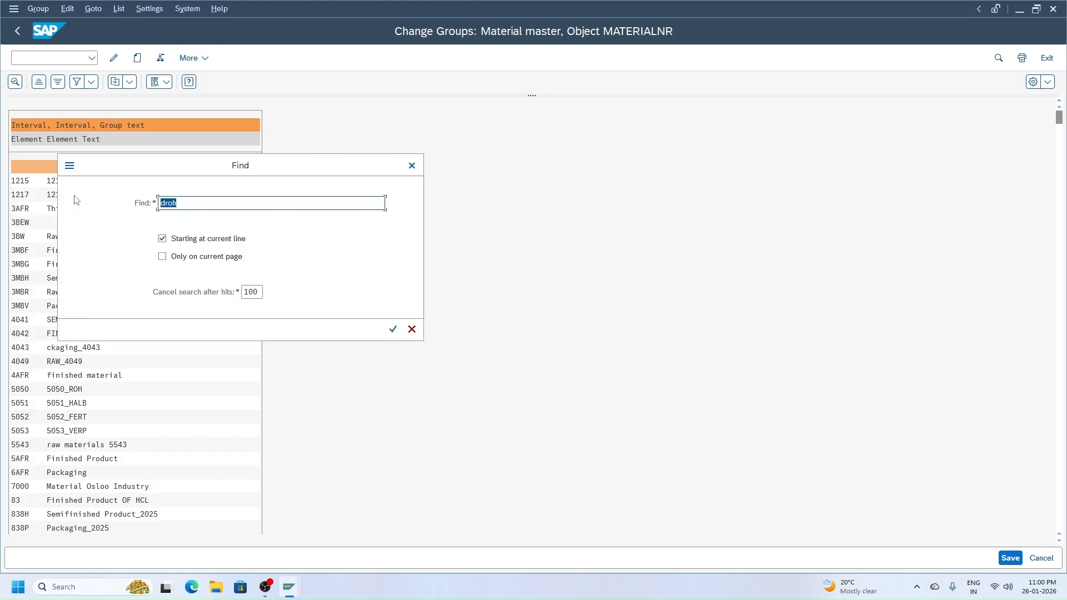
pyautogui.press('BackSpace')
pyautogui.write('droh')
pyautogui.press('Return')
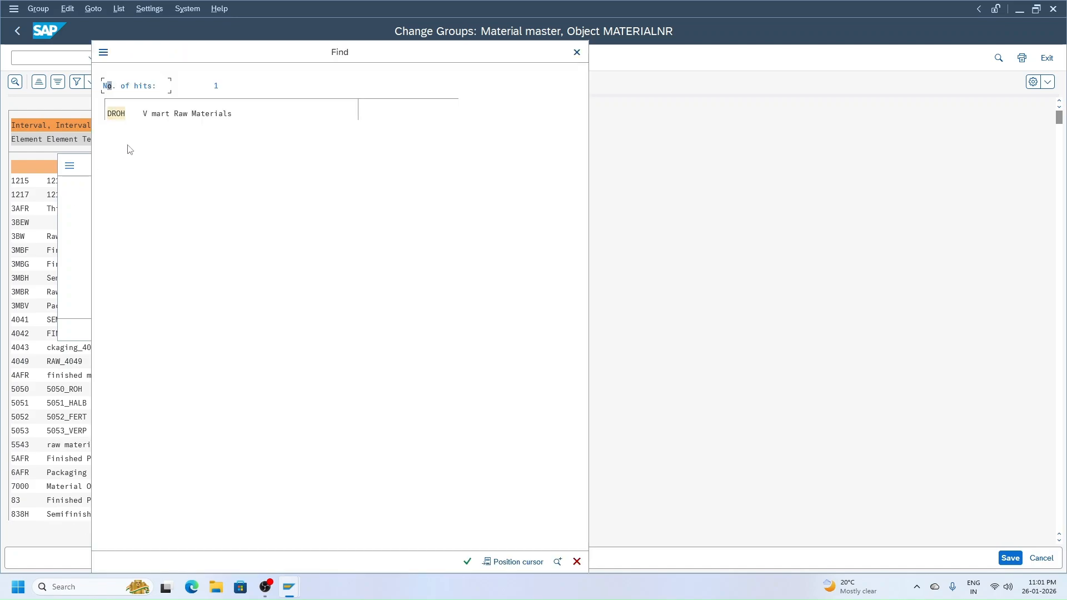
pyautogui.click(117, 116)
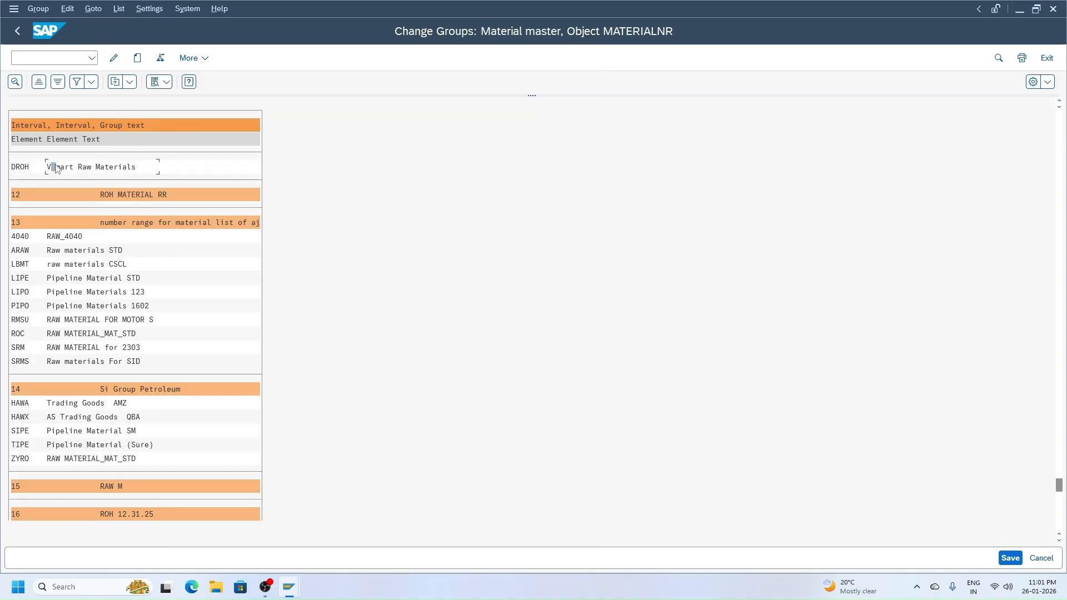
# Assign element DROH to the V-Mart Number Range Group with number range 11 and save the assignment.
pyautogui.click(19, 166)
pyautogui.click(161, 57)
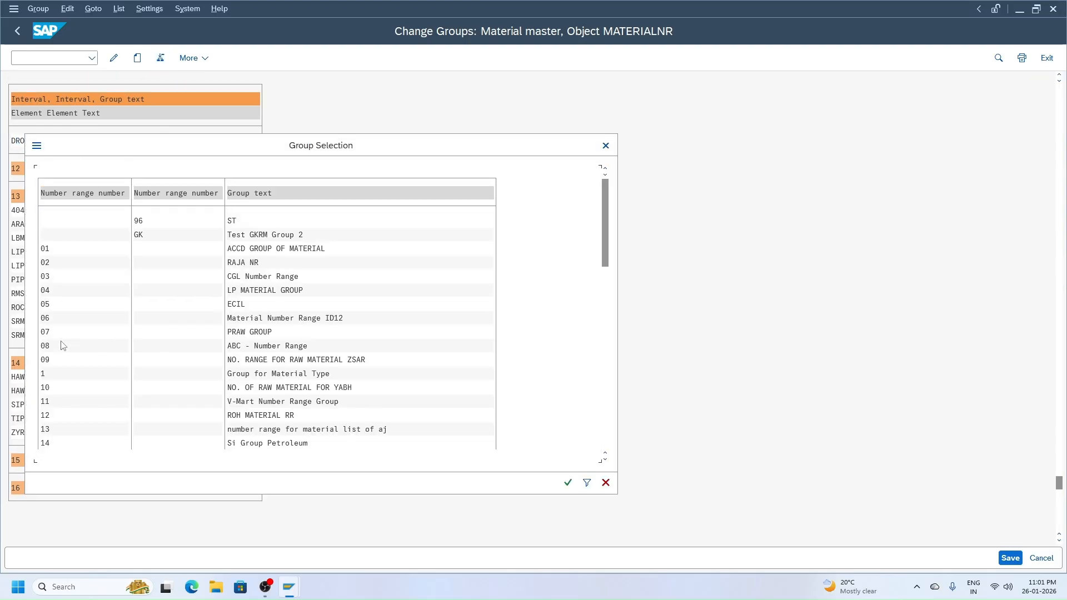
pyautogui.scroll(-1, 56, 384)
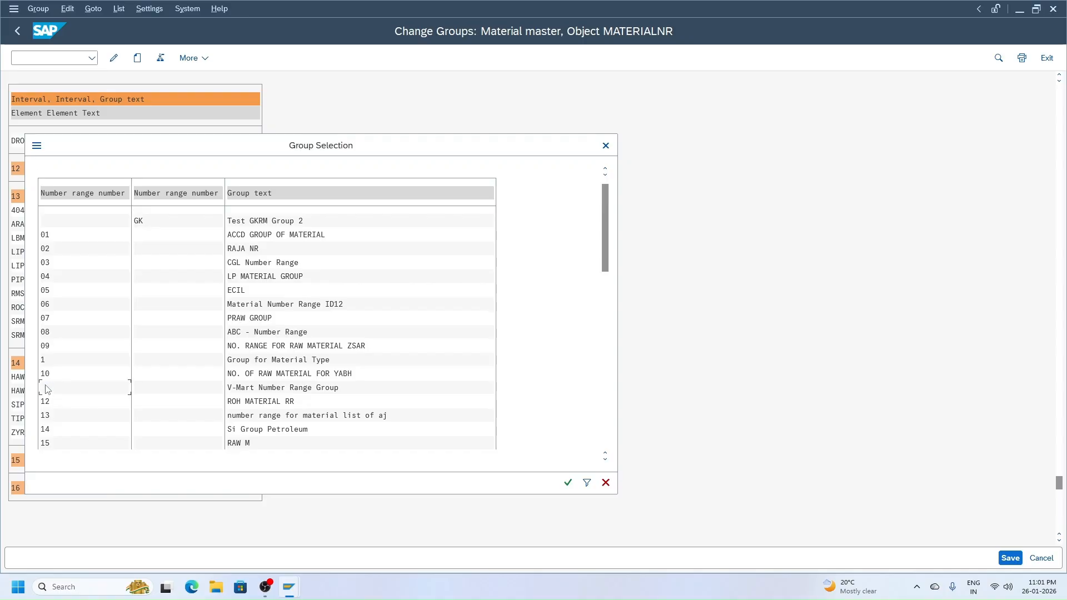
pyautogui.doubleClick(47, 389)
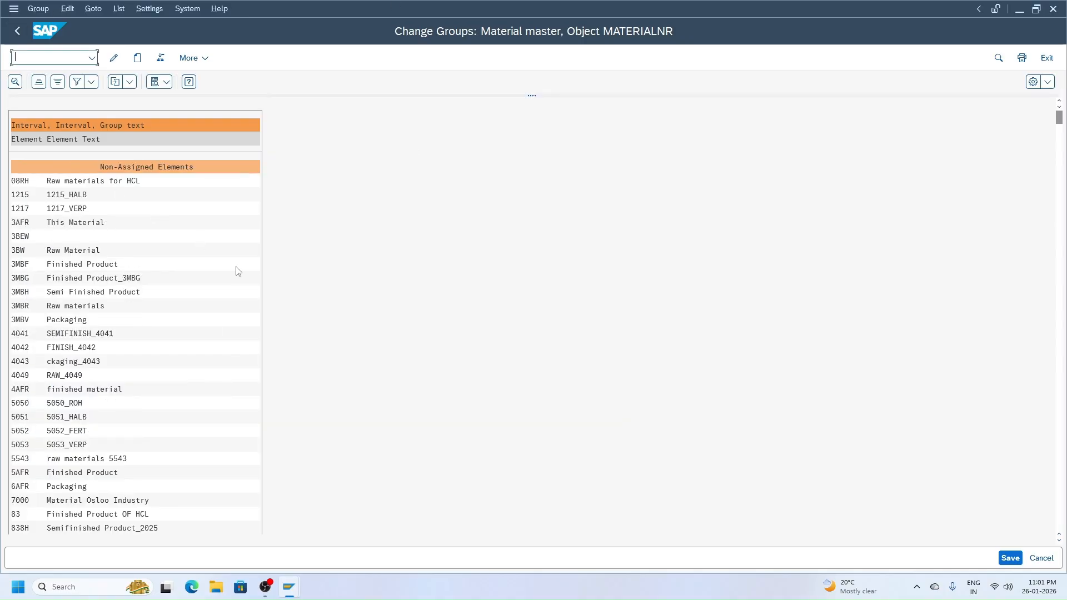
pyautogui.click(1011, 558)
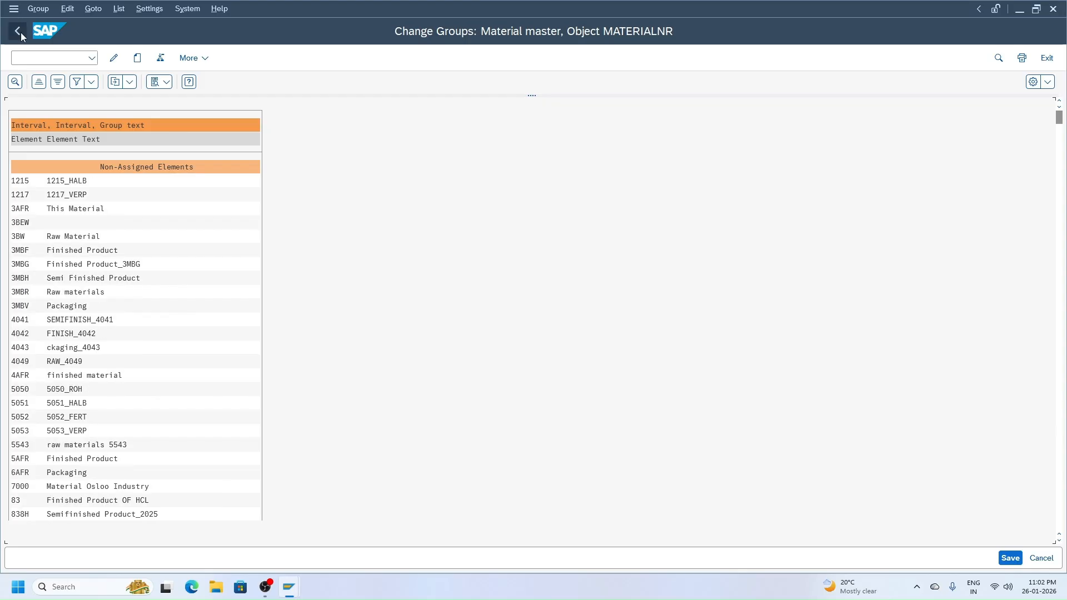
# Search the groups for 11, go to the V-Mart Number Range Group to check its assigned elements, and save again.
pyautogui.hotkey('ctrl', 'f')
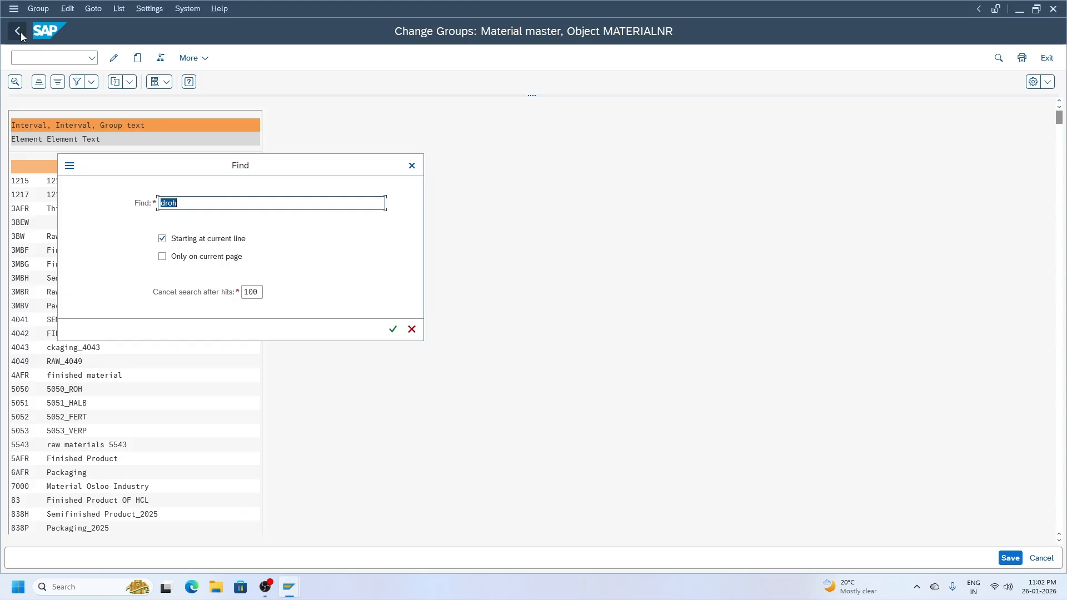
pyautogui.press('BackSpace')
pyautogui.write('11')
pyautogui.press('Return')
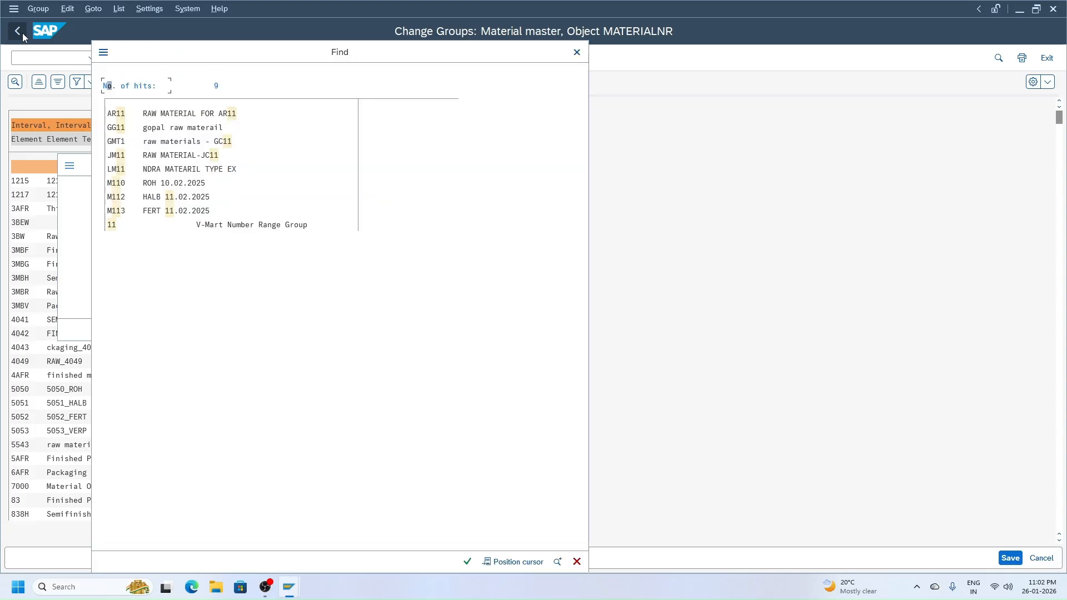
pyautogui.click(117, 226)
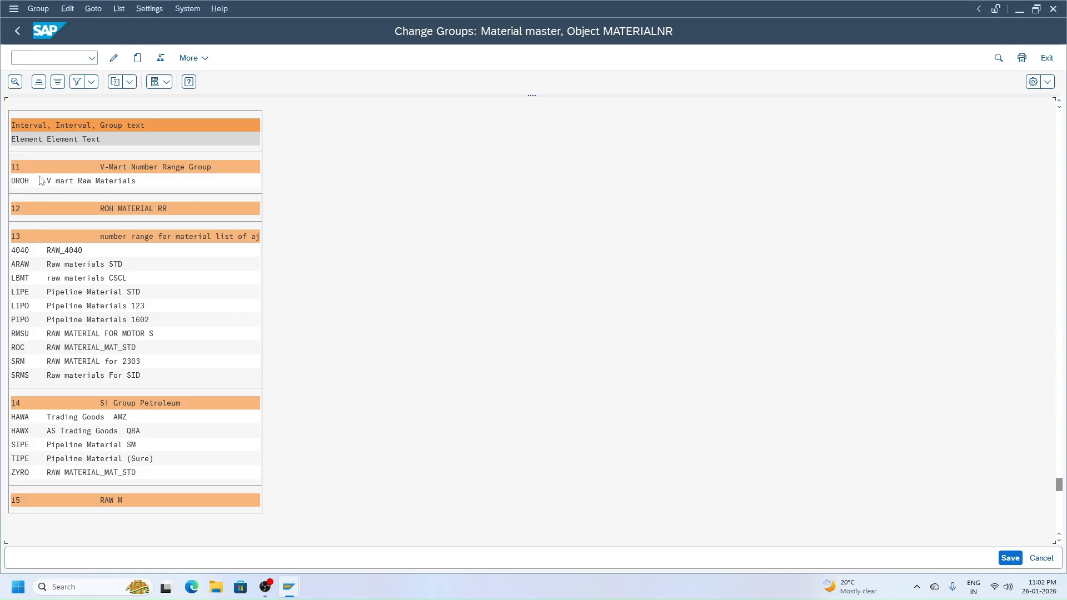
pyautogui.hotkey('ctrl', 's')
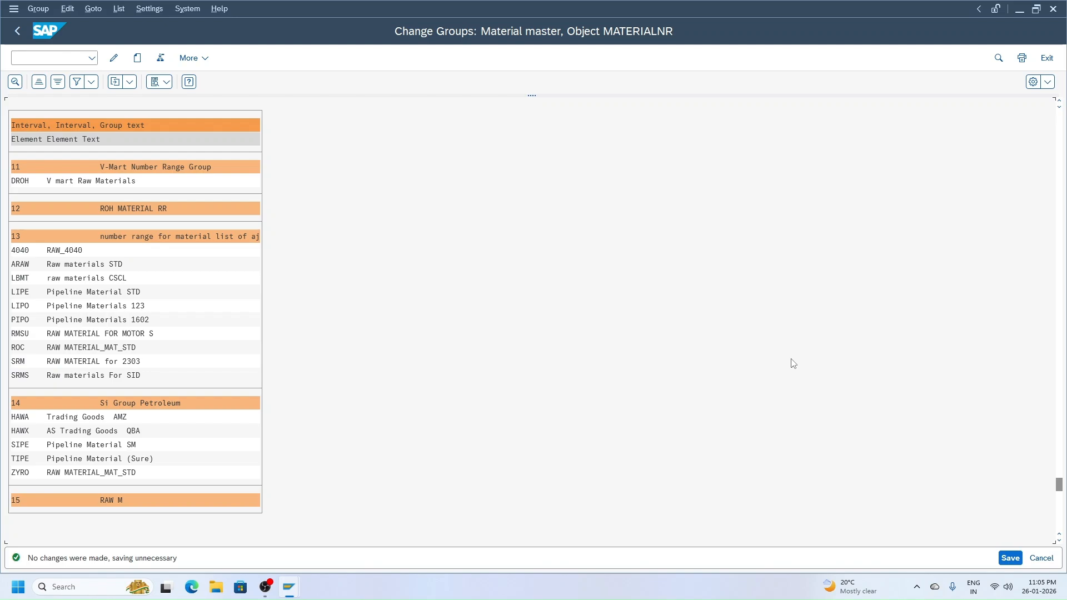